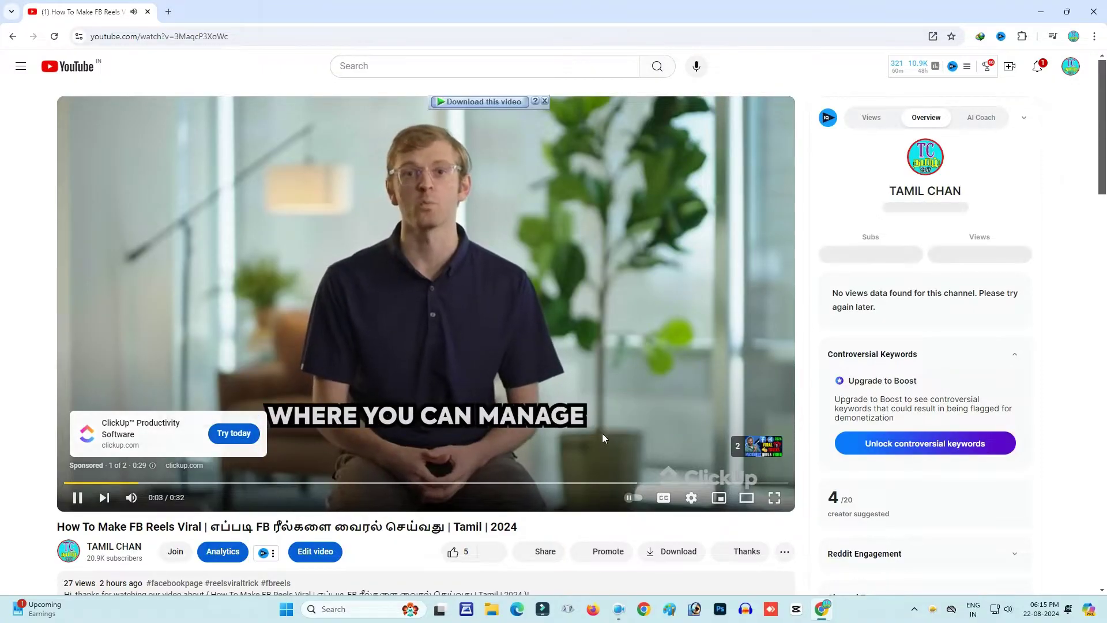
# Skip the advertisement and turn on captions for the FB Reels video.
pyautogui.scroll(-2, 459, 435)
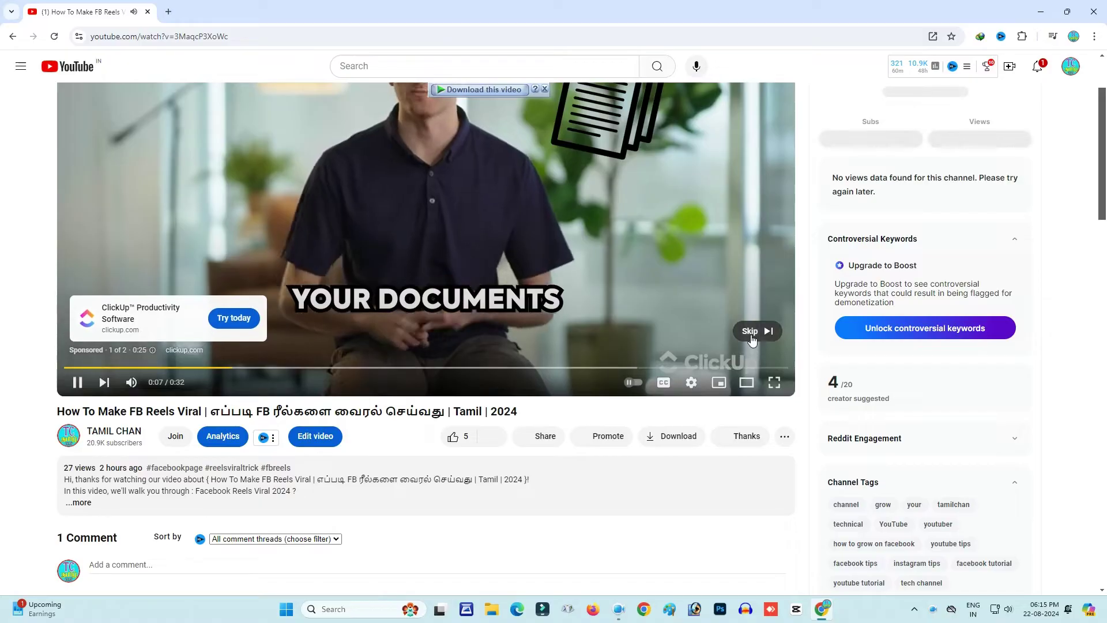
pyautogui.click(751, 333)
pyautogui.scroll(1, 751, 335)
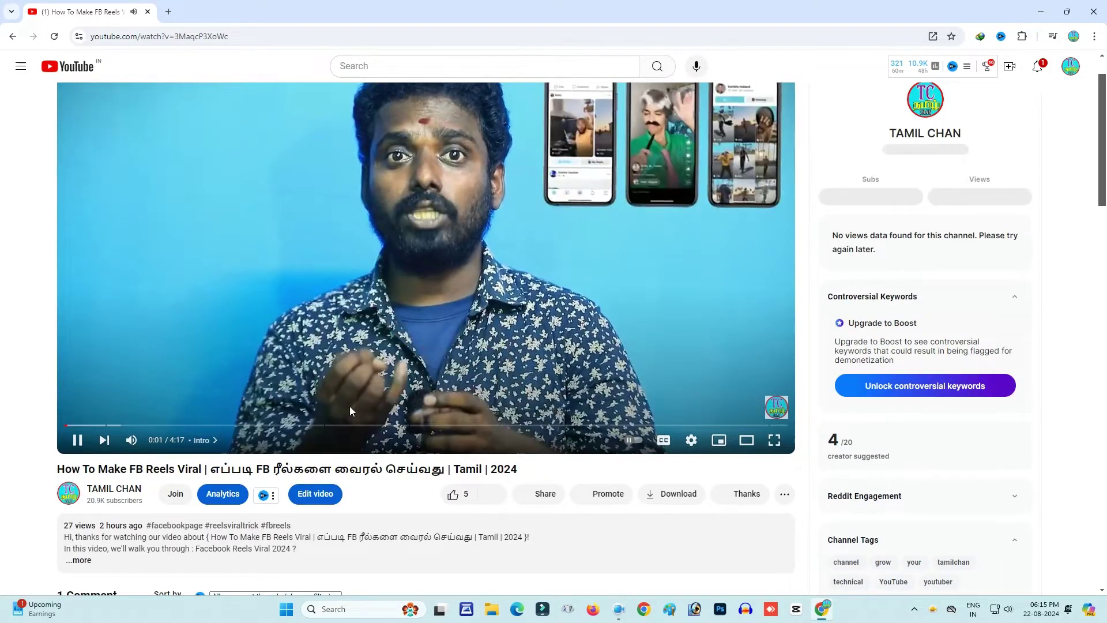
pyautogui.scroll(1, 278, 341)
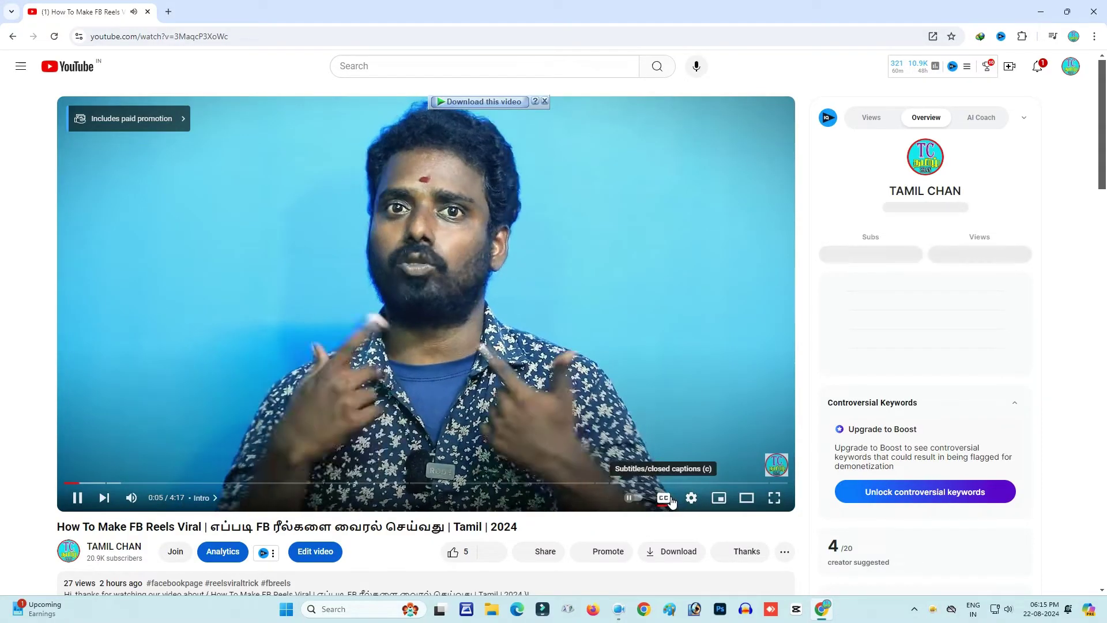
pyautogui.click(670, 501)
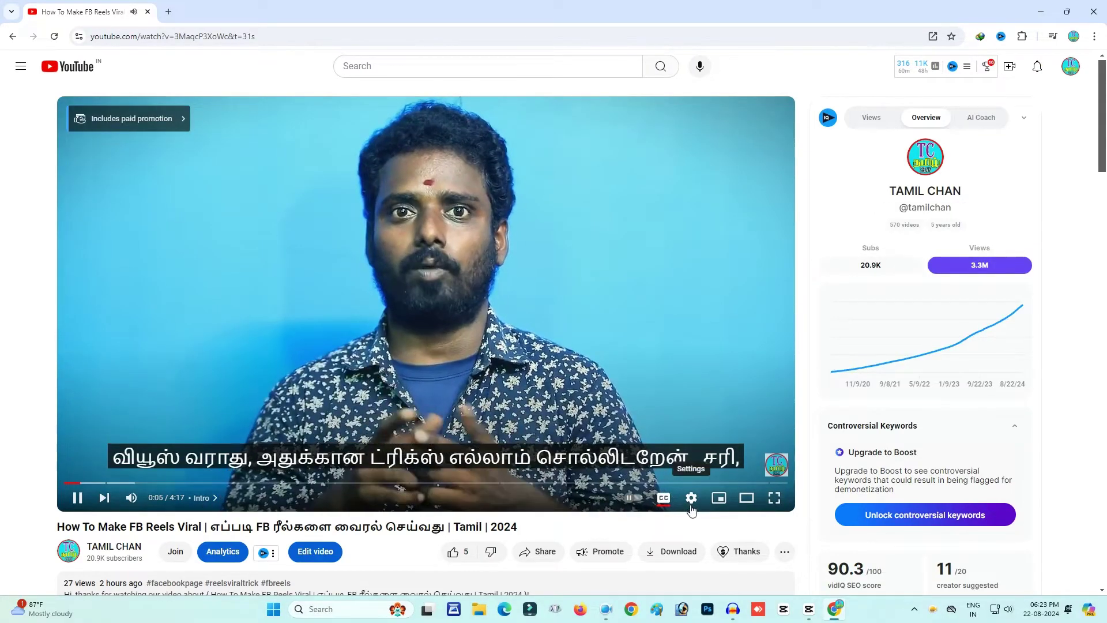
# Set the video's subtitles to the English track and close the player settings.
pyautogui.click(691, 498)
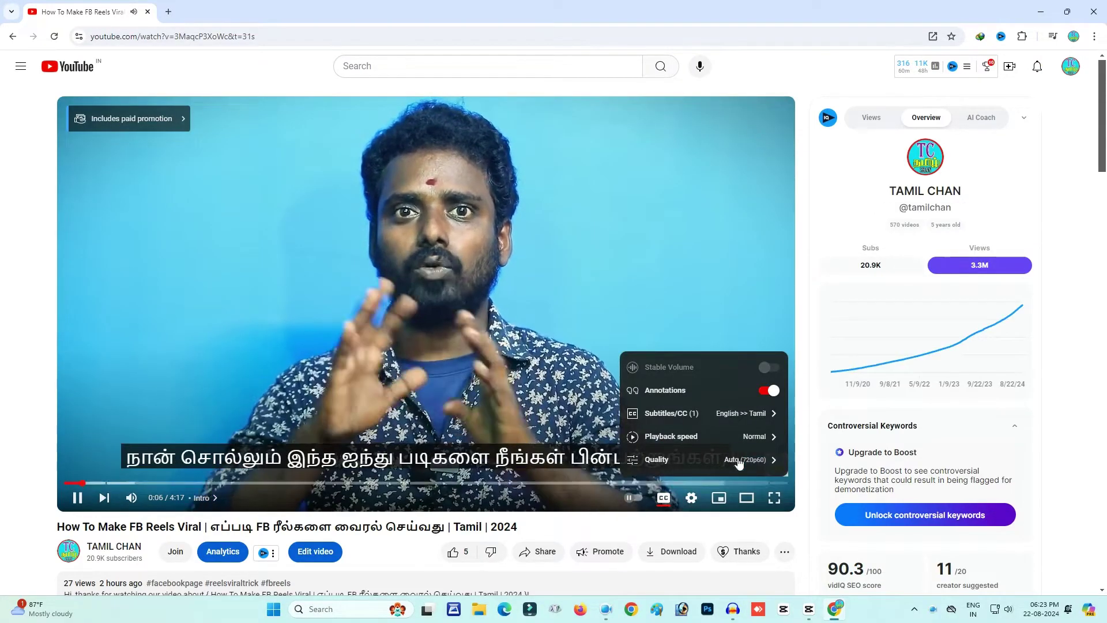
pyautogui.click(766, 415)
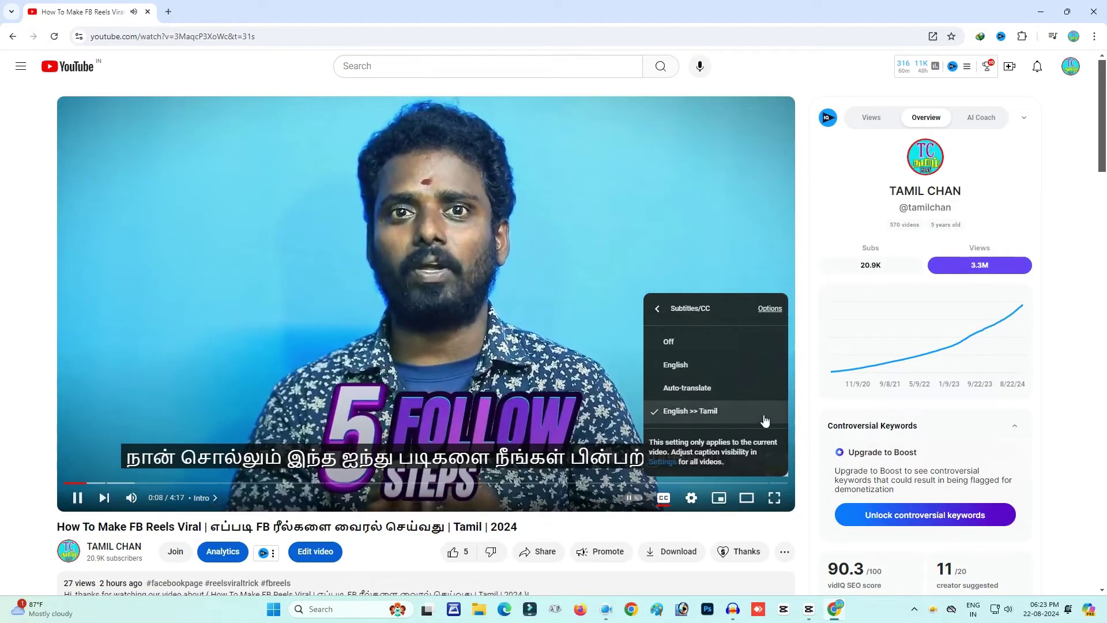
pyautogui.click(723, 365)
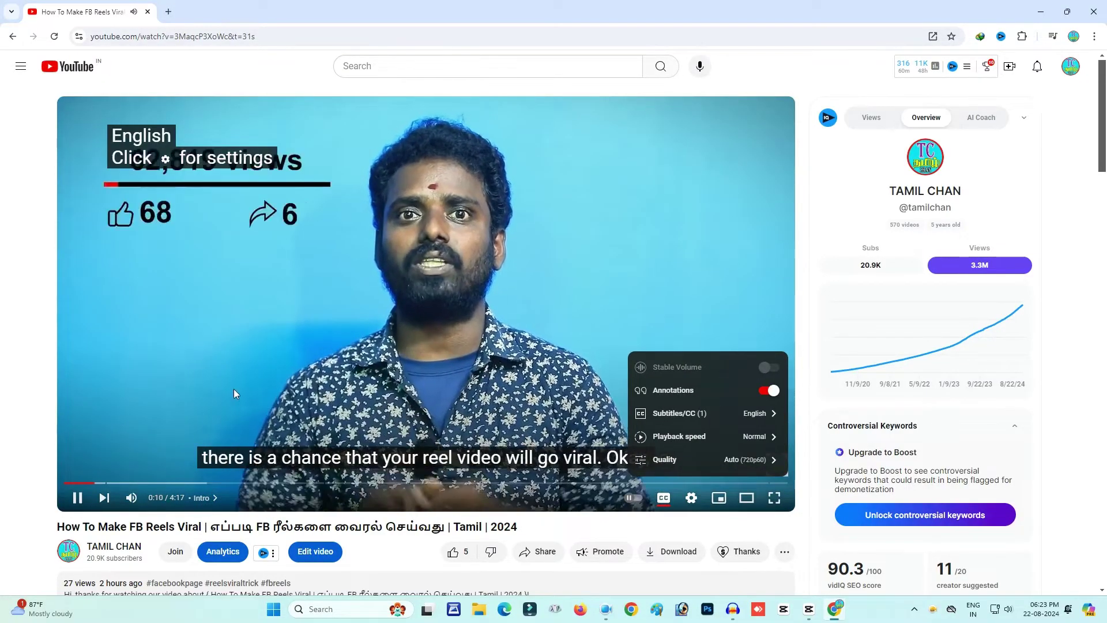
pyautogui.click(762, 315)
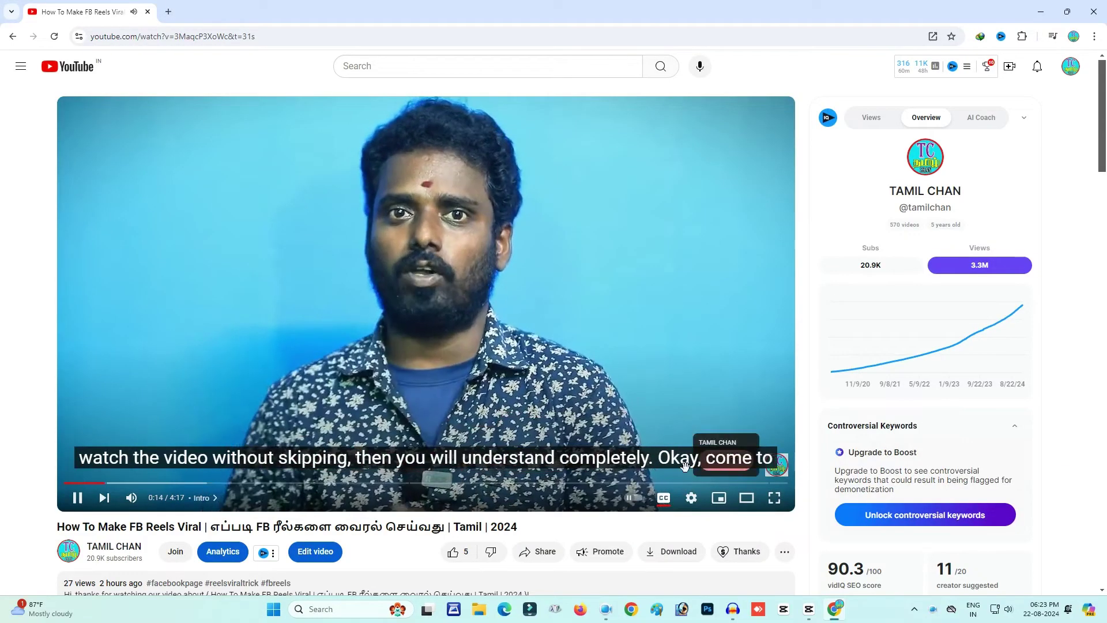
# Auto-translate the video's English subtitles to Hindi.
pyautogui.click(692, 499)
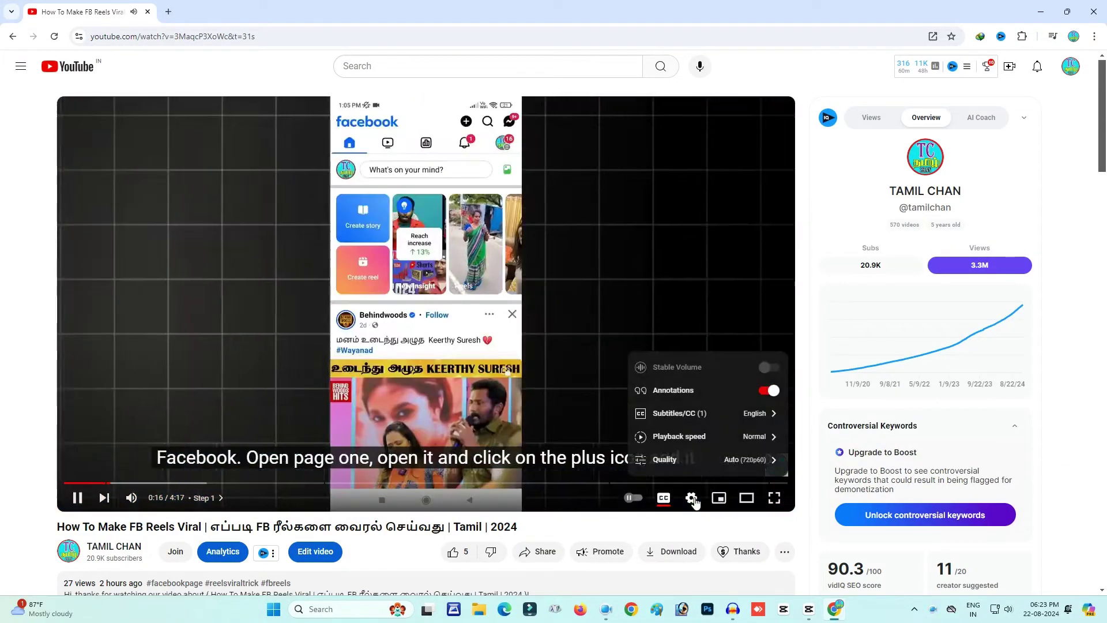
pyautogui.click(762, 420)
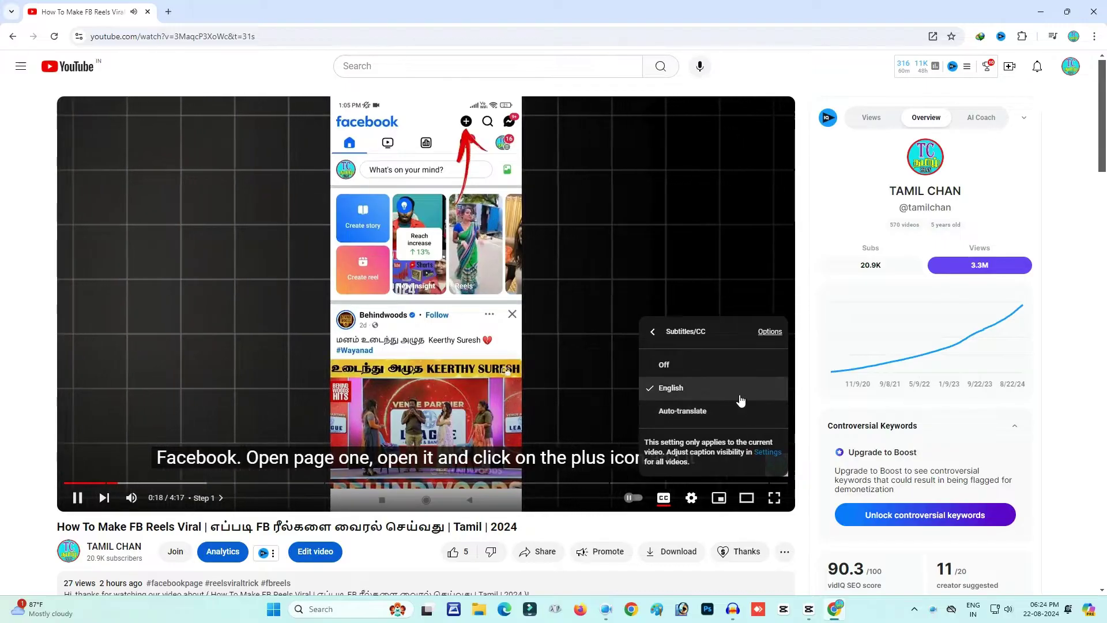
pyautogui.click(706, 412)
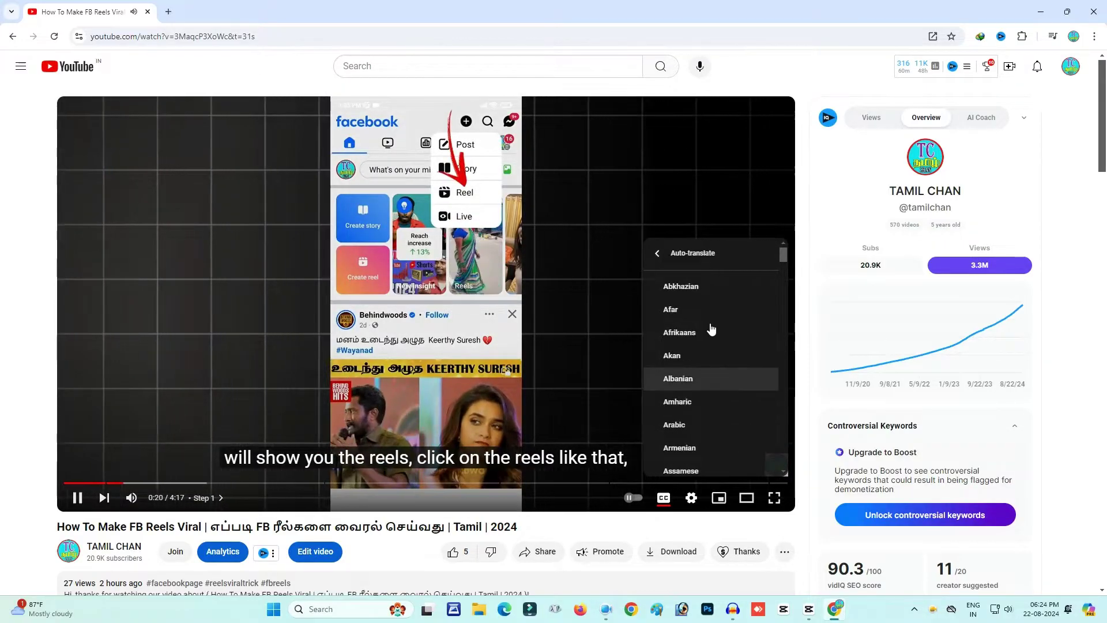
pyautogui.scroll(-6, 720, 329)
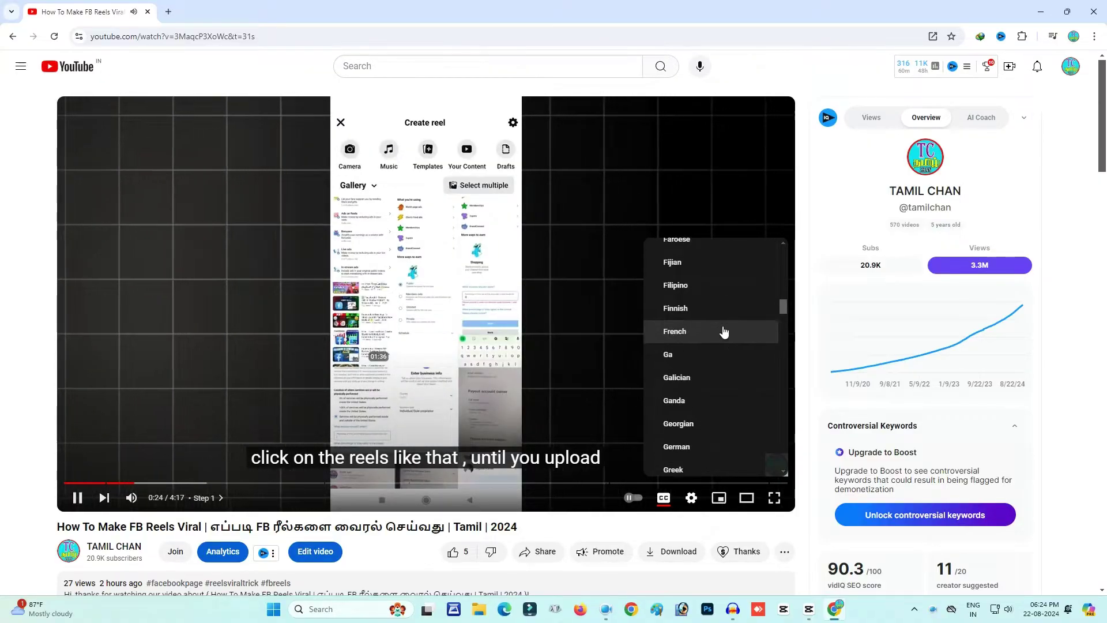
pyautogui.scroll(-3, 724, 332)
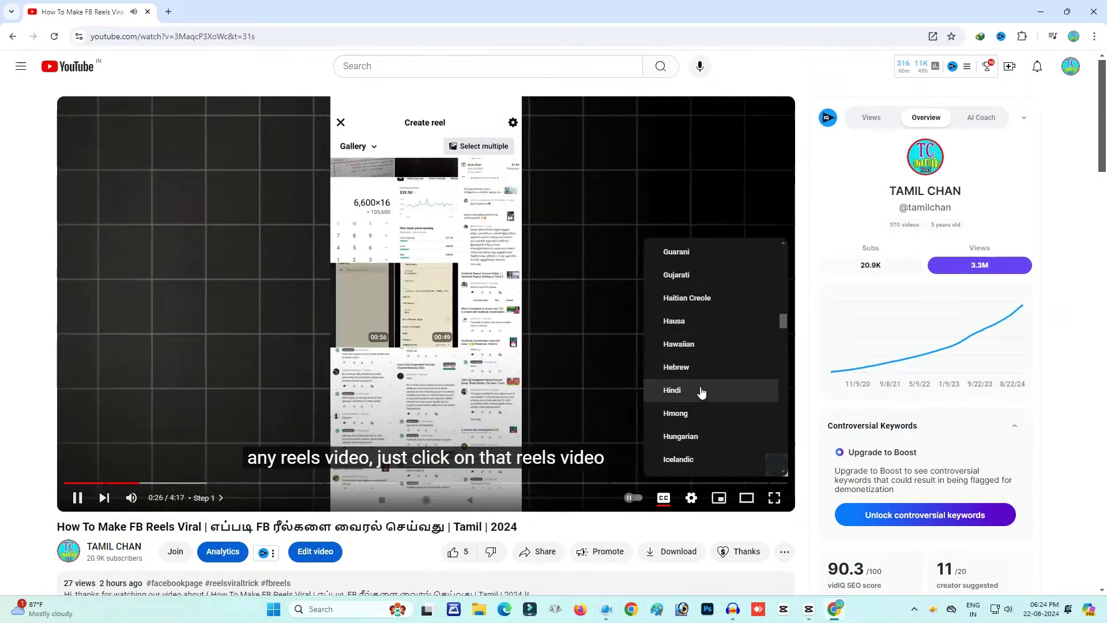
pyautogui.click(701, 391)
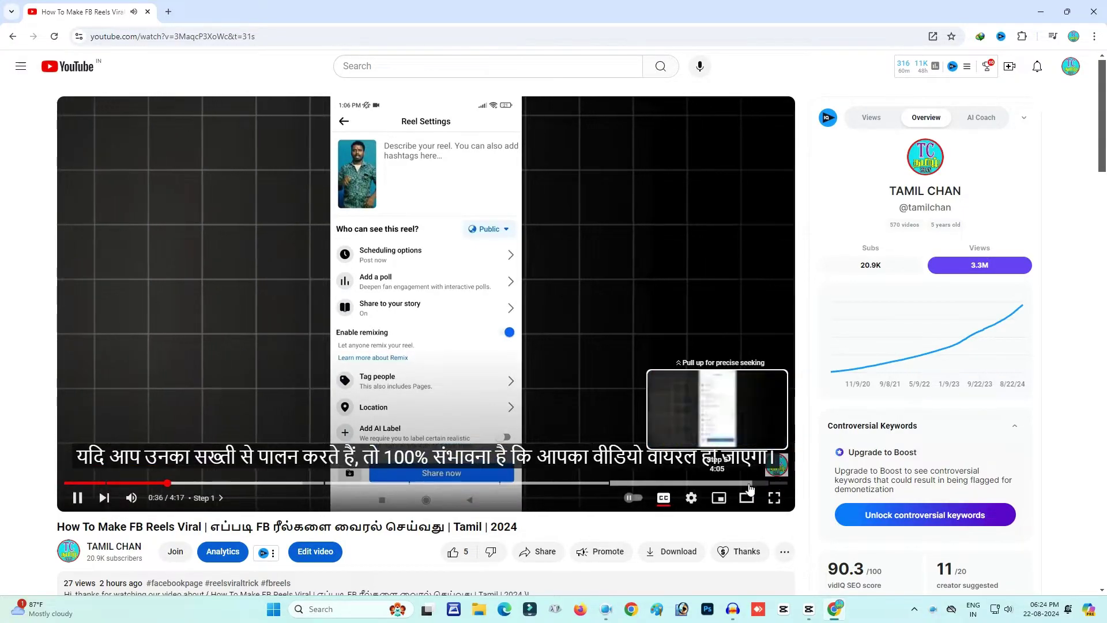
# Change the subtitle auto-translation language from Hindi to English.
pyautogui.click(690, 498)
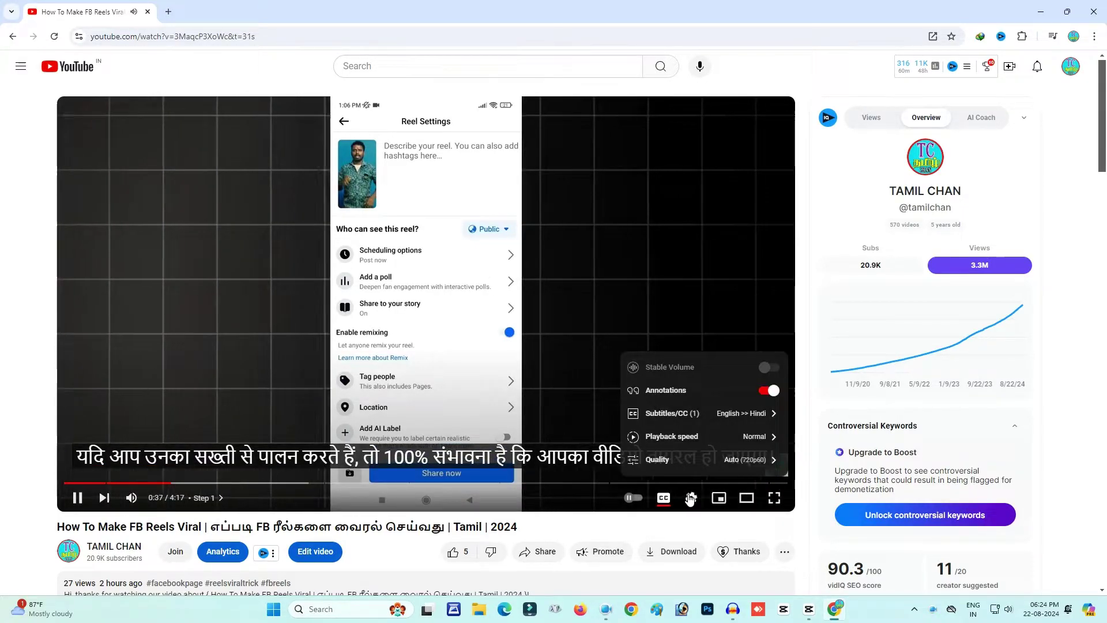
pyautogui.click(761, 412)
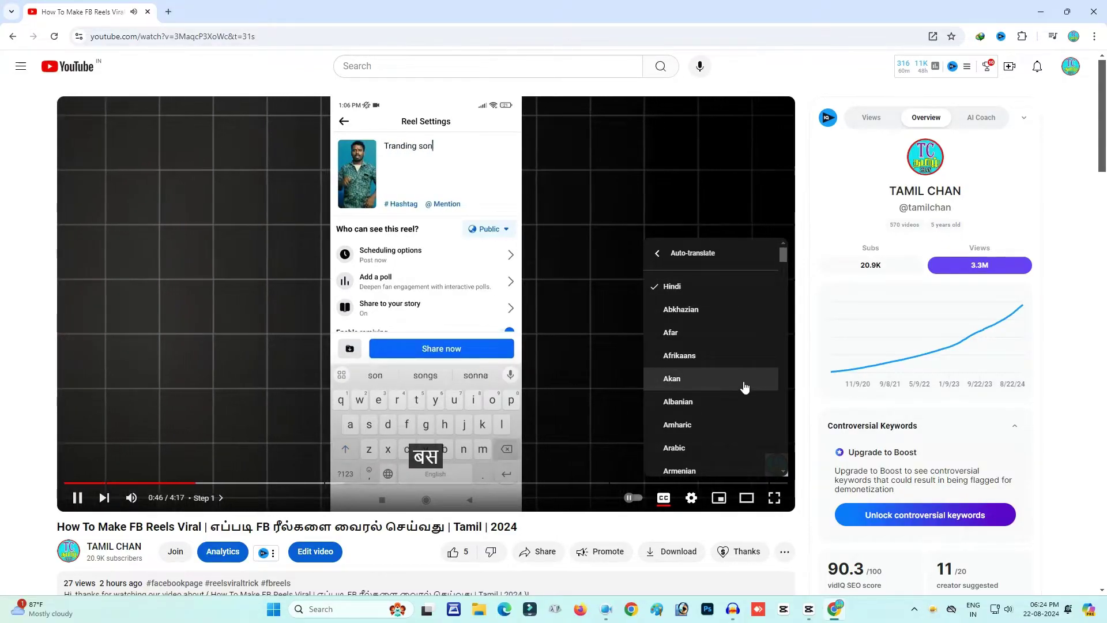
pyautogui.scroll(-1, 745, 388)
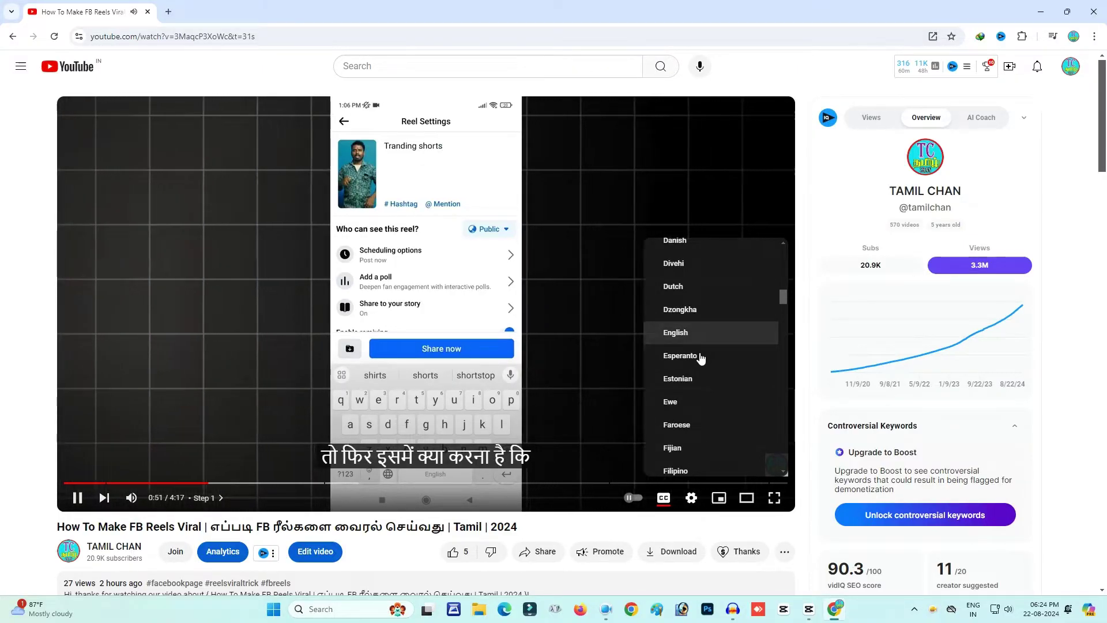
pyautogui.click(677, 332)
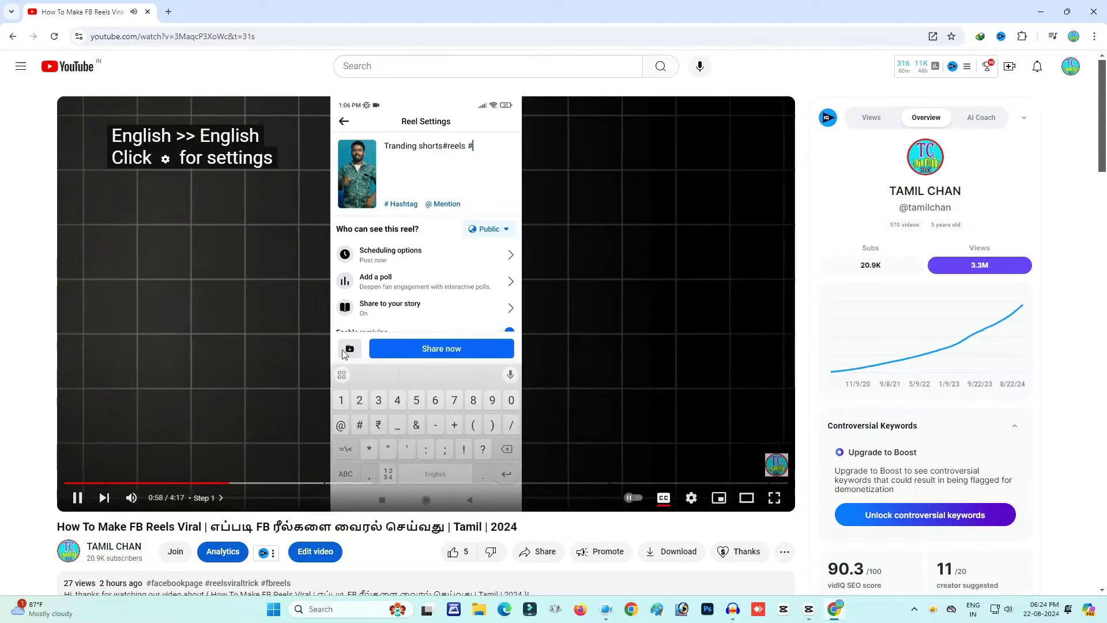
# Switch the subtitles from the auto-translated version to the original English track.
pyautogui.click(695, 499)
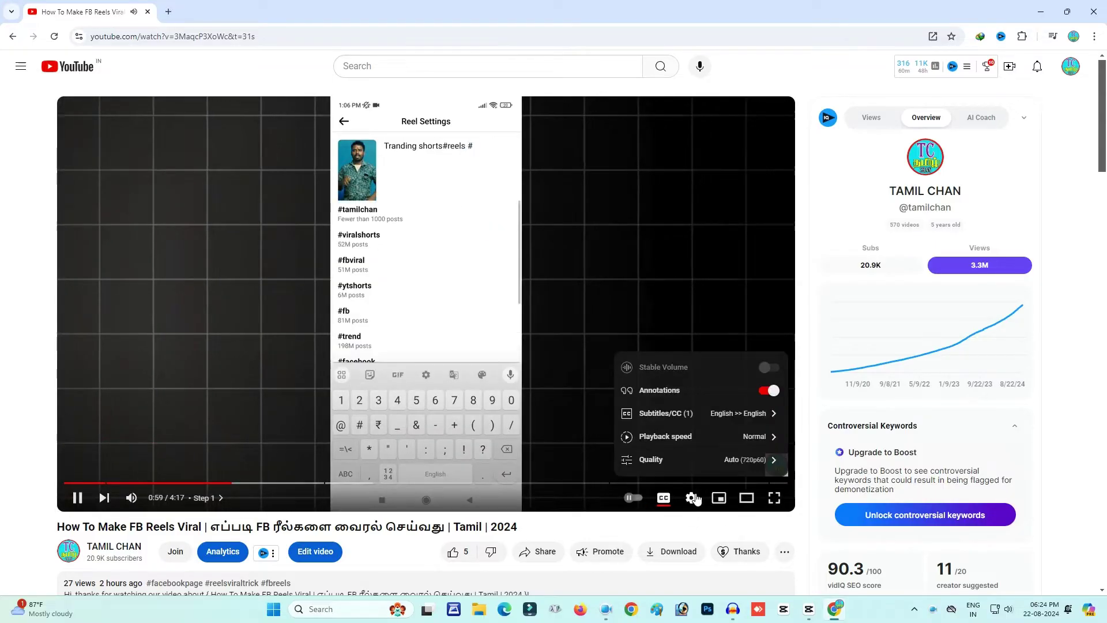
pyautogui.click(740, 415)
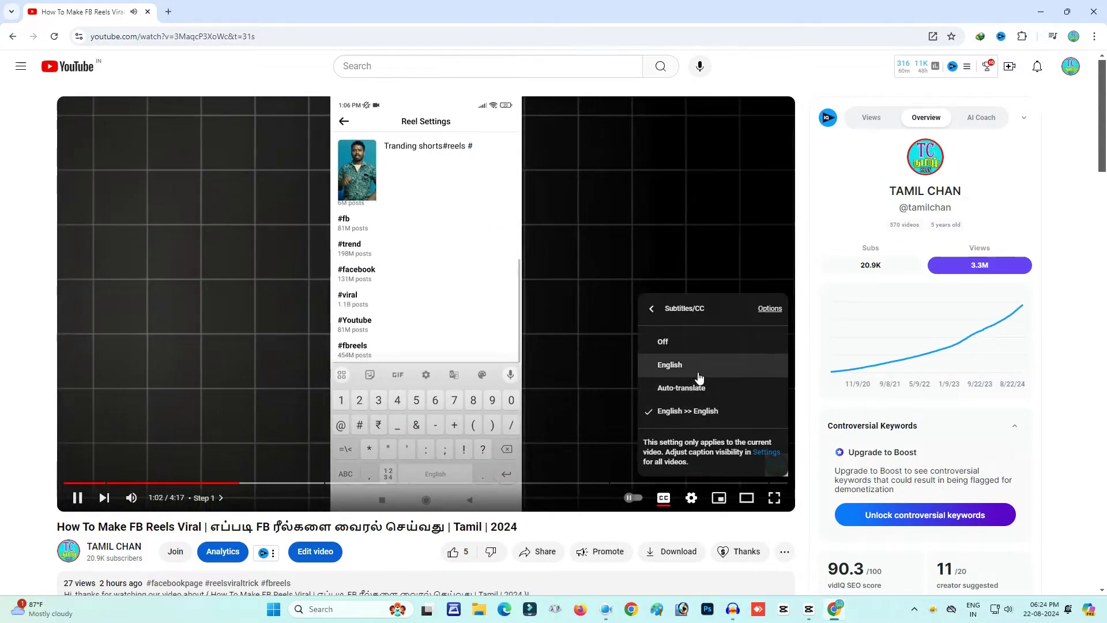
pyautogui.click(700, 377)
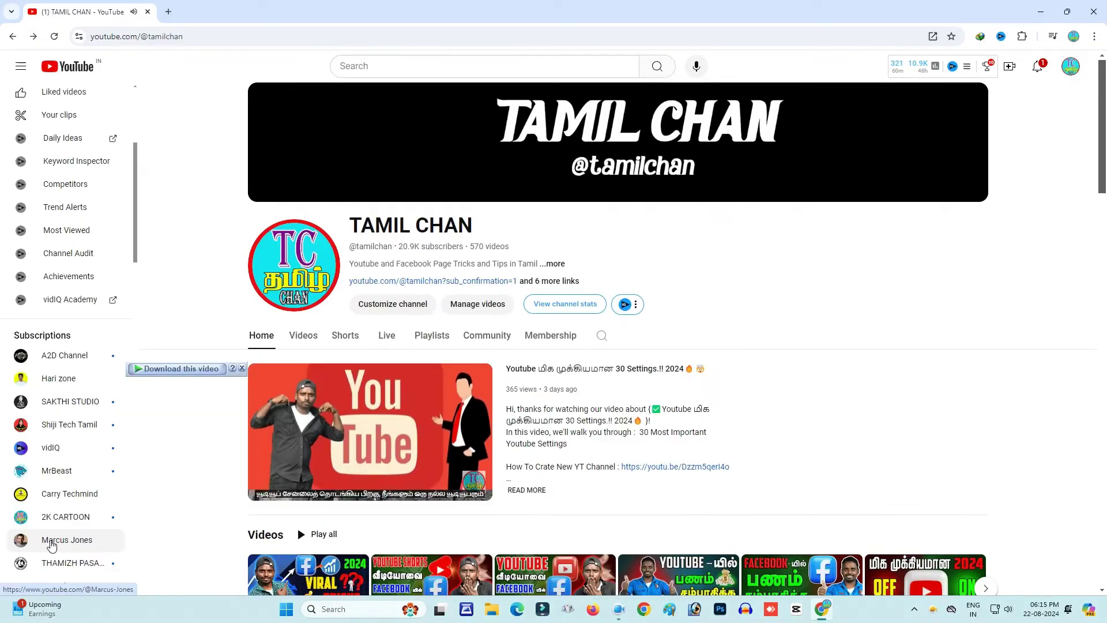
# Open the subscribed Marcus Jones channel and play its video "How I Got MONETIZED in Just 24 DAYS!".
pyautogui.click(51, 544)
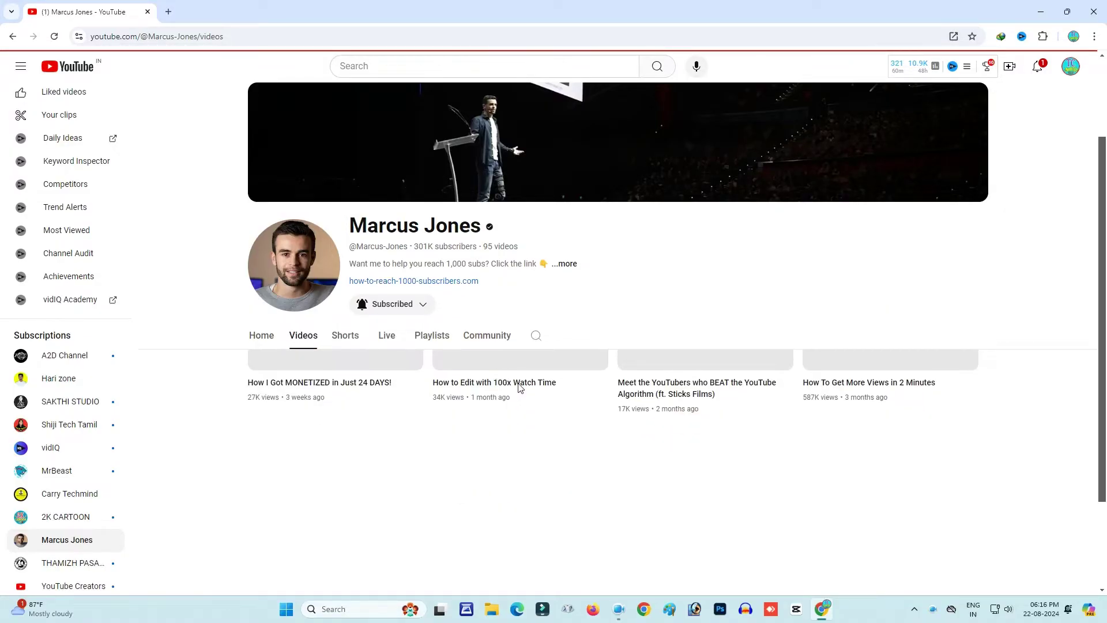
pyautogui.scroll(-2, 519, 388)
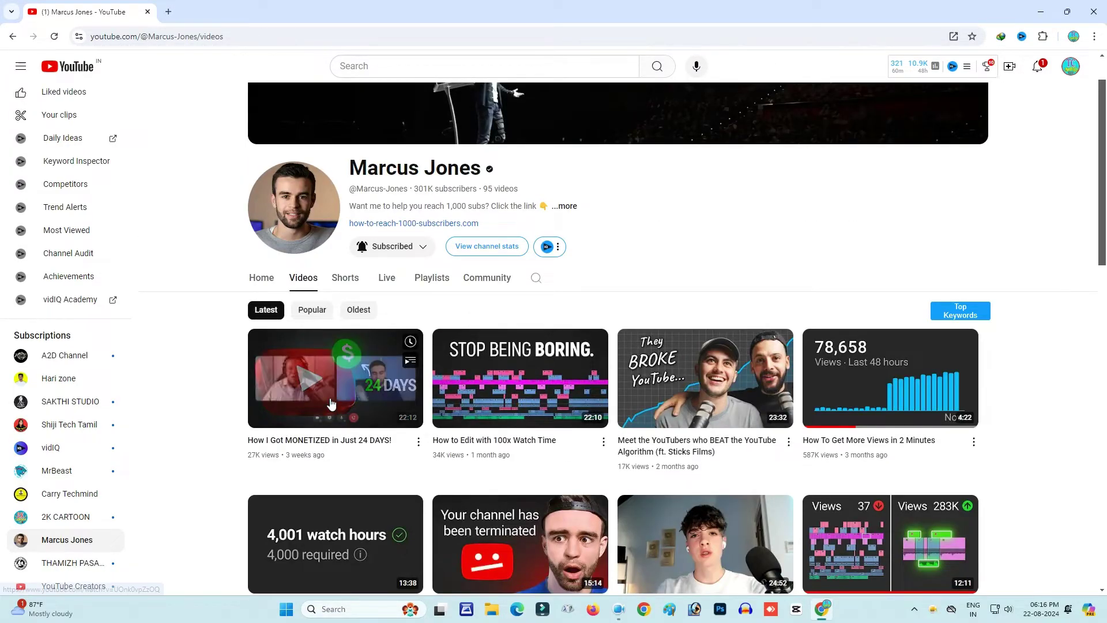
pyautogui.click(331, 403)
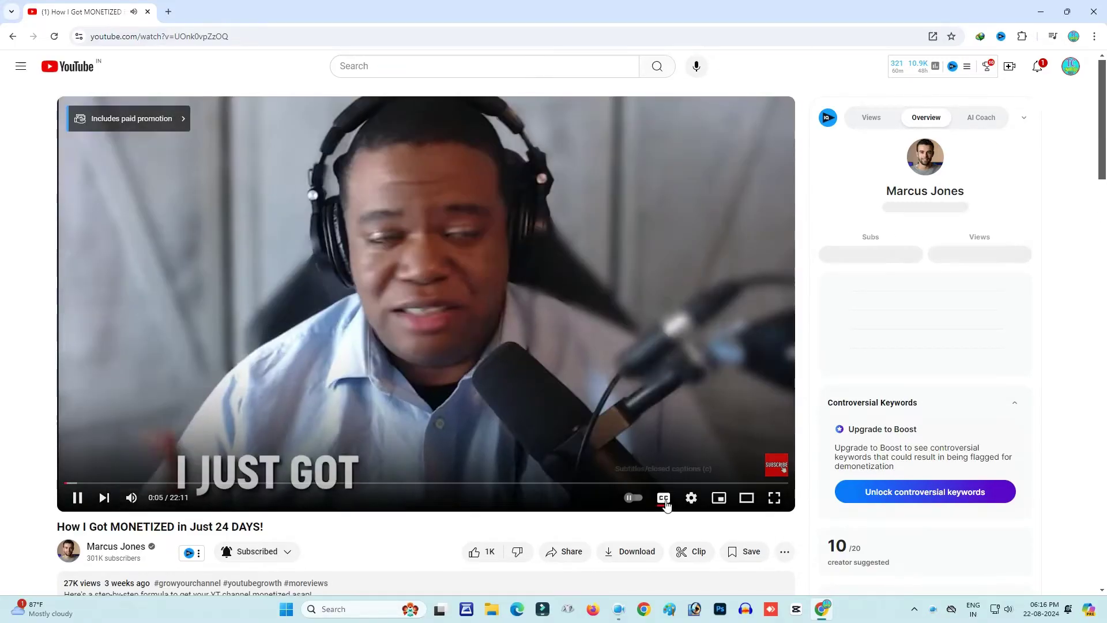
# Turn on captions for the monetization video and set them to English (auto-generated).
pyautogui.click(663, 499)
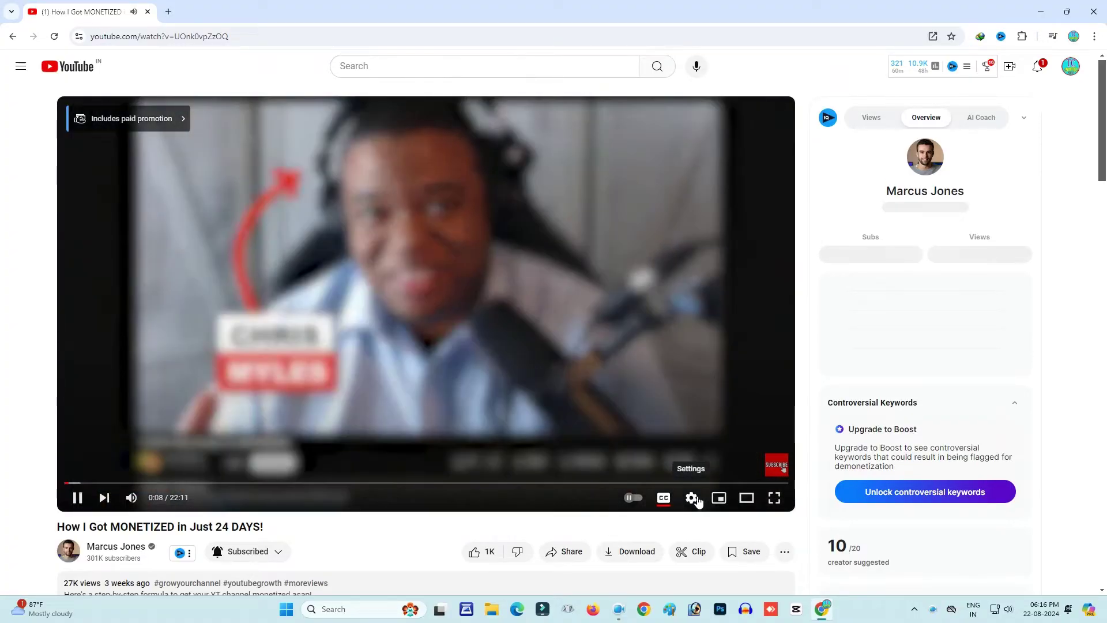
pyautogui.click(697, 500)
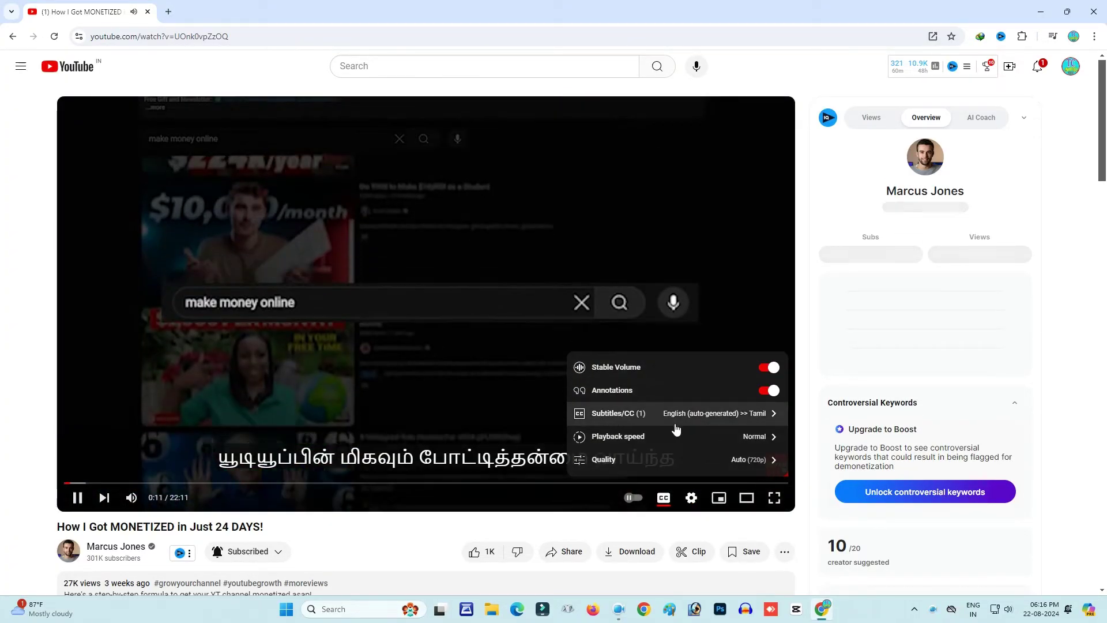
pyautogui.click(743, 419)
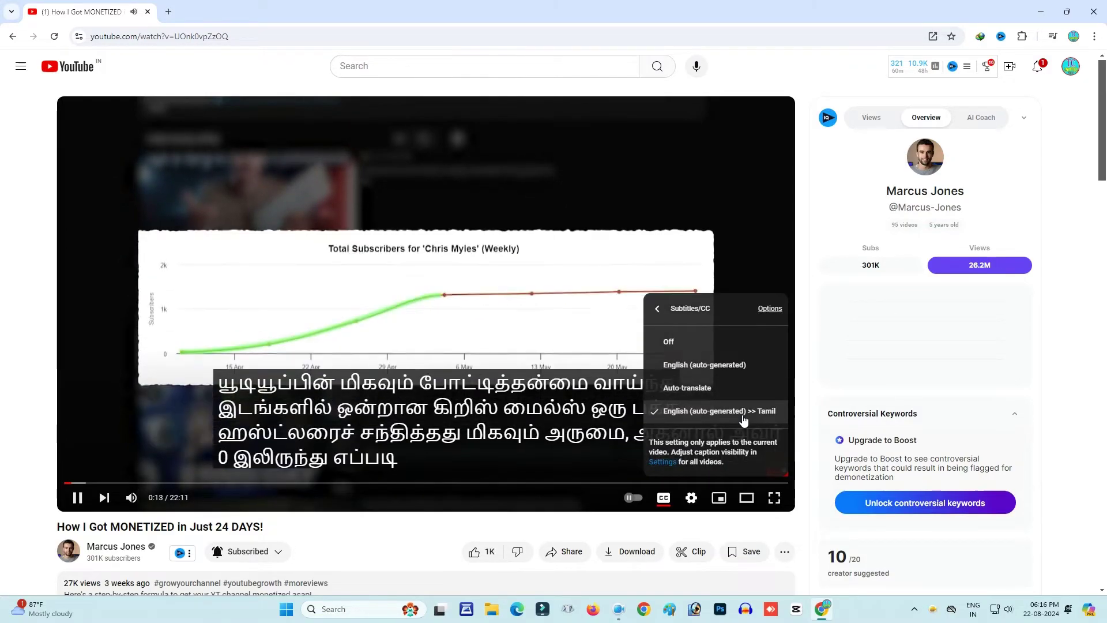
pyautogui.click(712, 365)
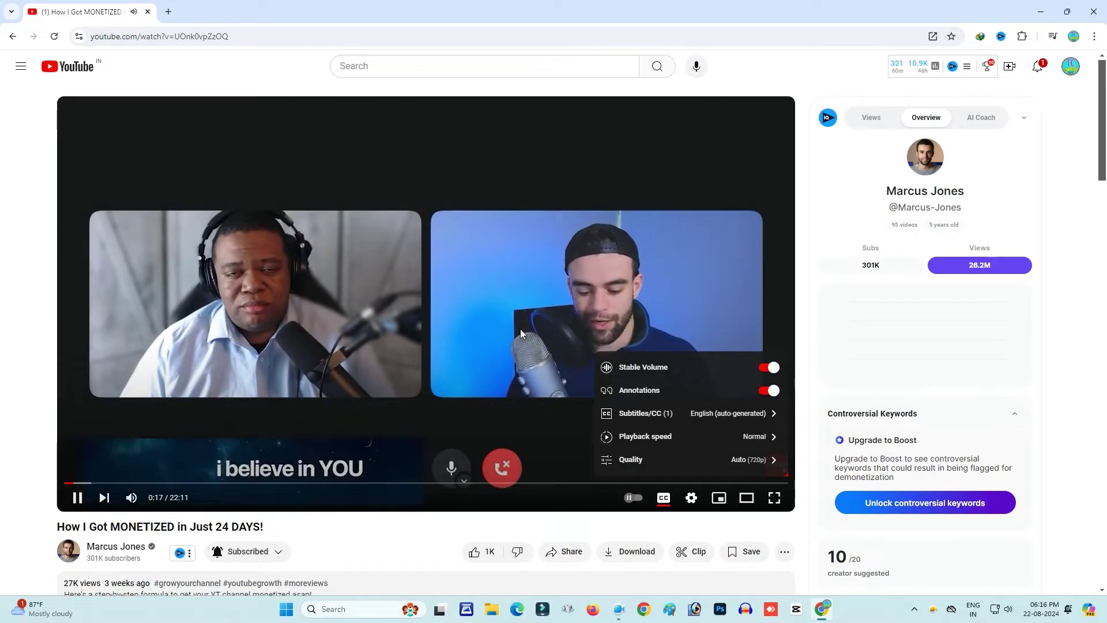
pyautogui.click(520, 333)
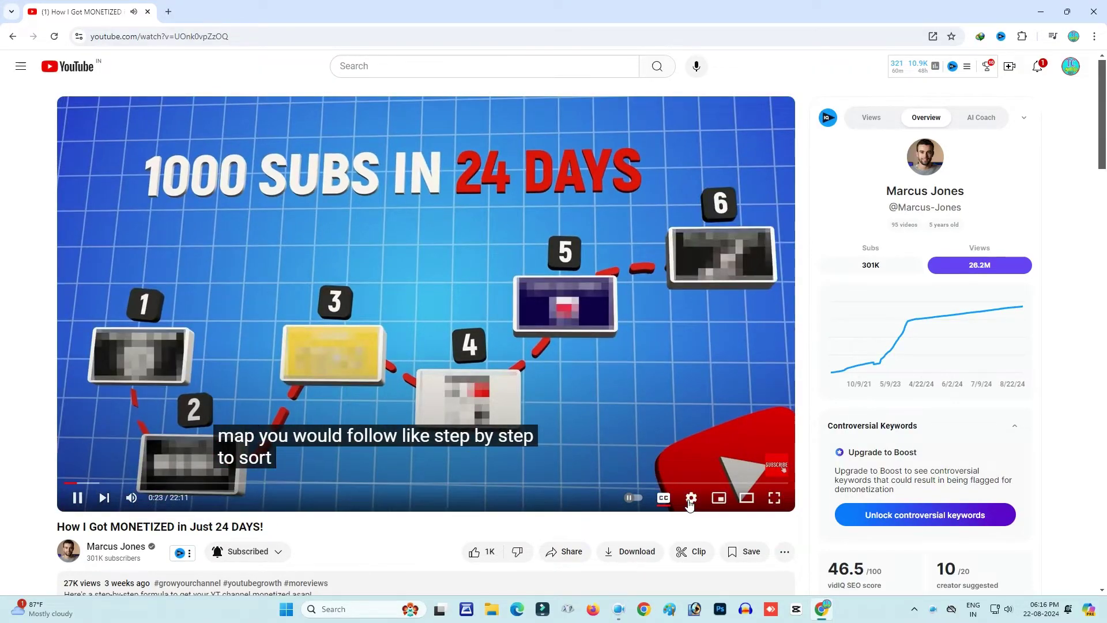
# Turn the monetization video's subtitles off and close the player settings.
pyautogui.click(690, 501)
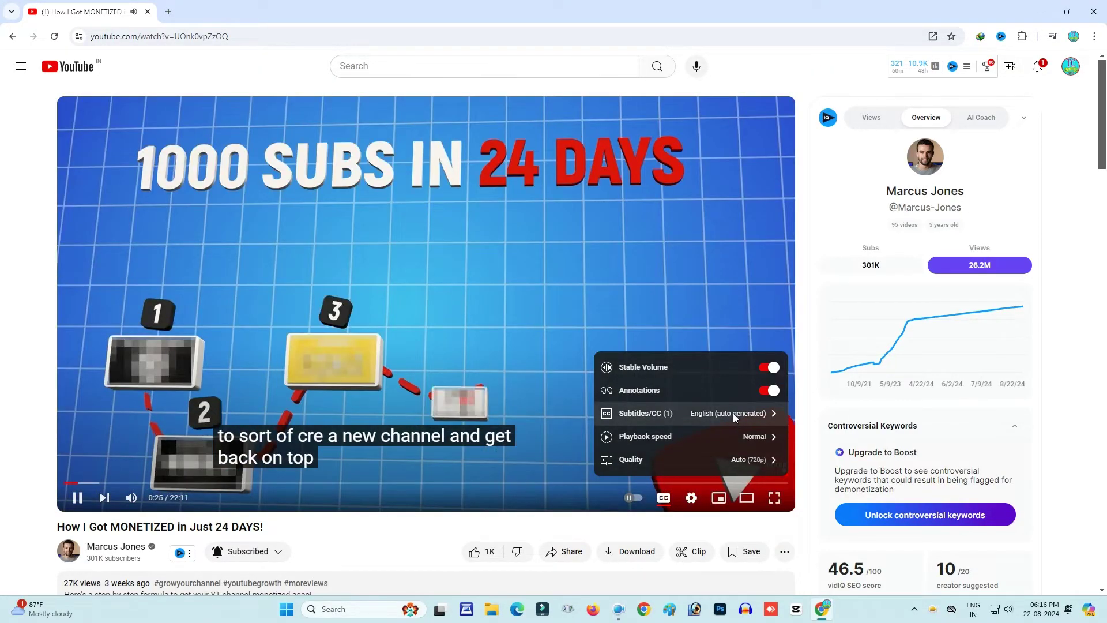
pyautogui.click(732, 413)
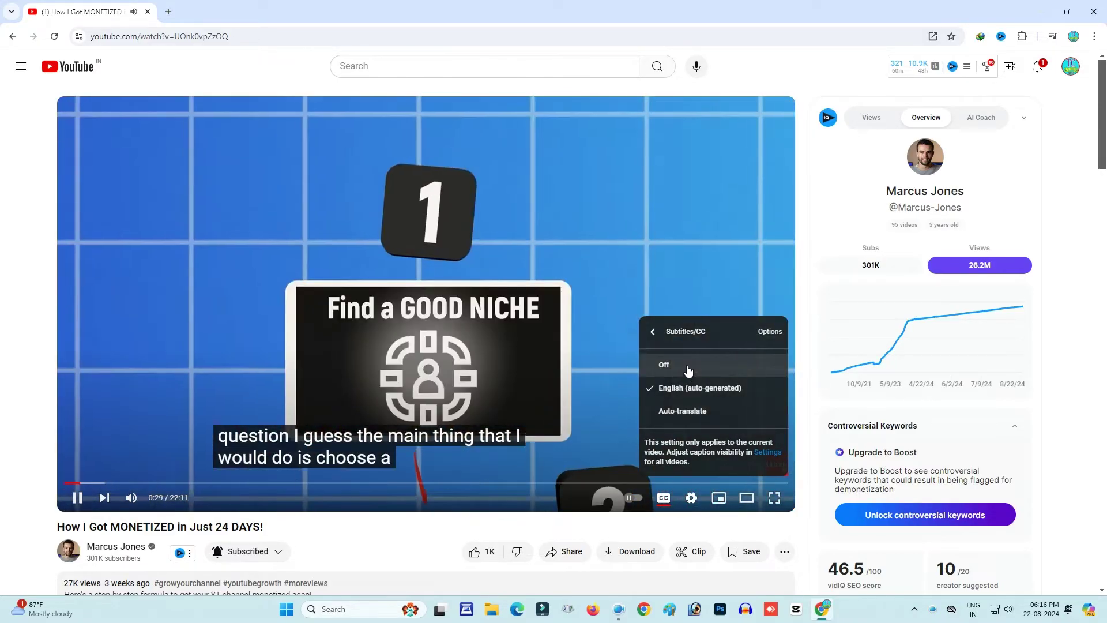
pyautogui.click(688, 370)
pyautogui.click(334, 438)
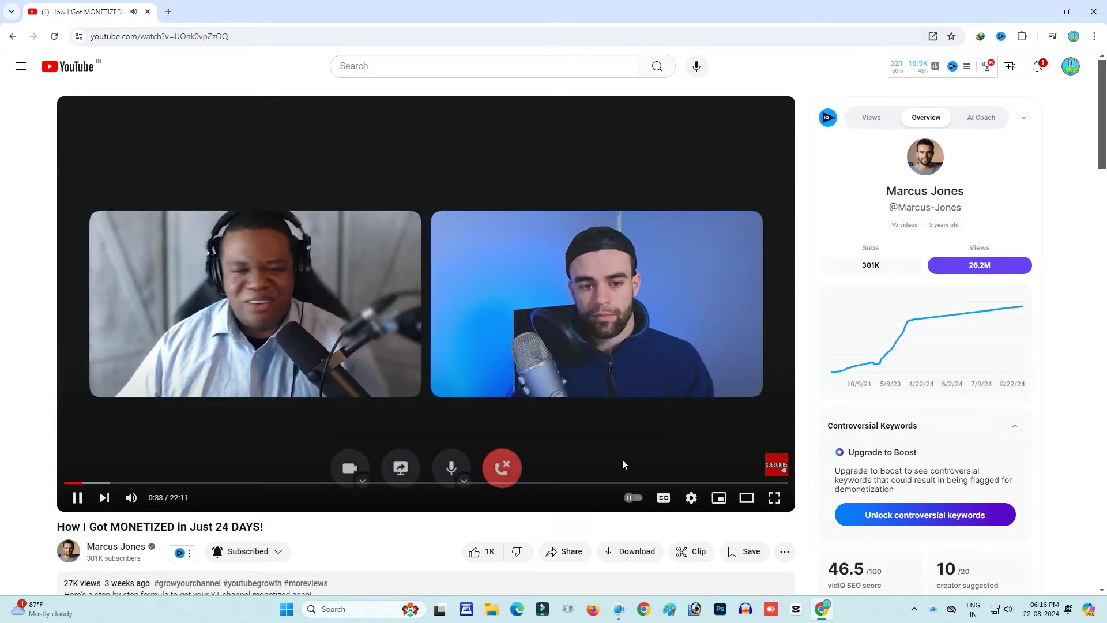
# Turn the monetization video's English (auto-generated) captions back on and auto-translate the subtitles into Tamil.
pyautogui.click(690, 497)
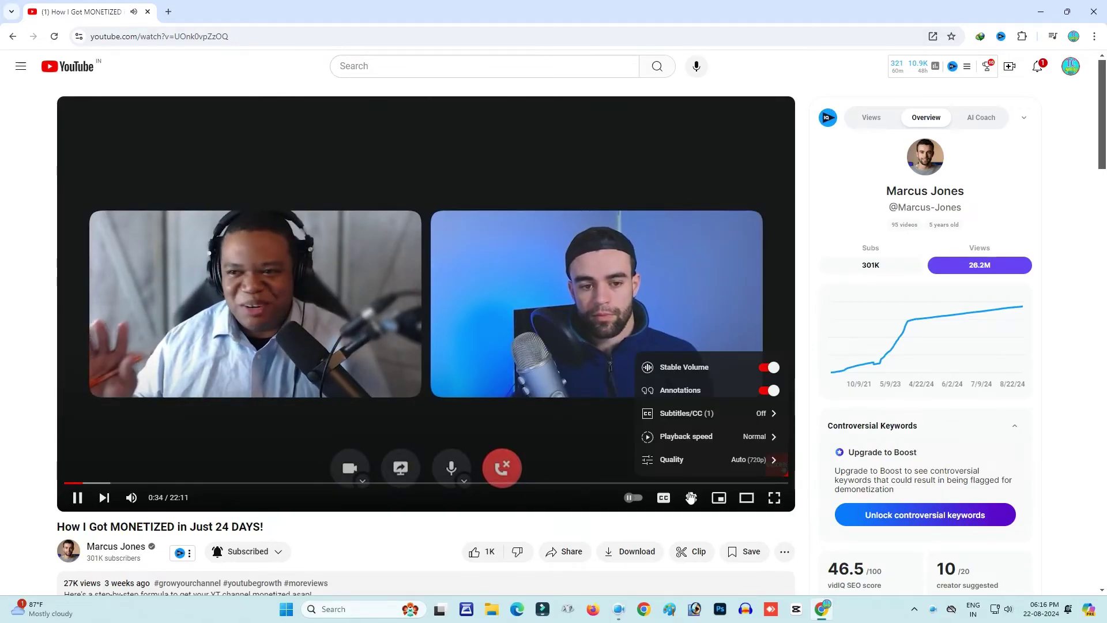
pyautogui.click(732, 418)
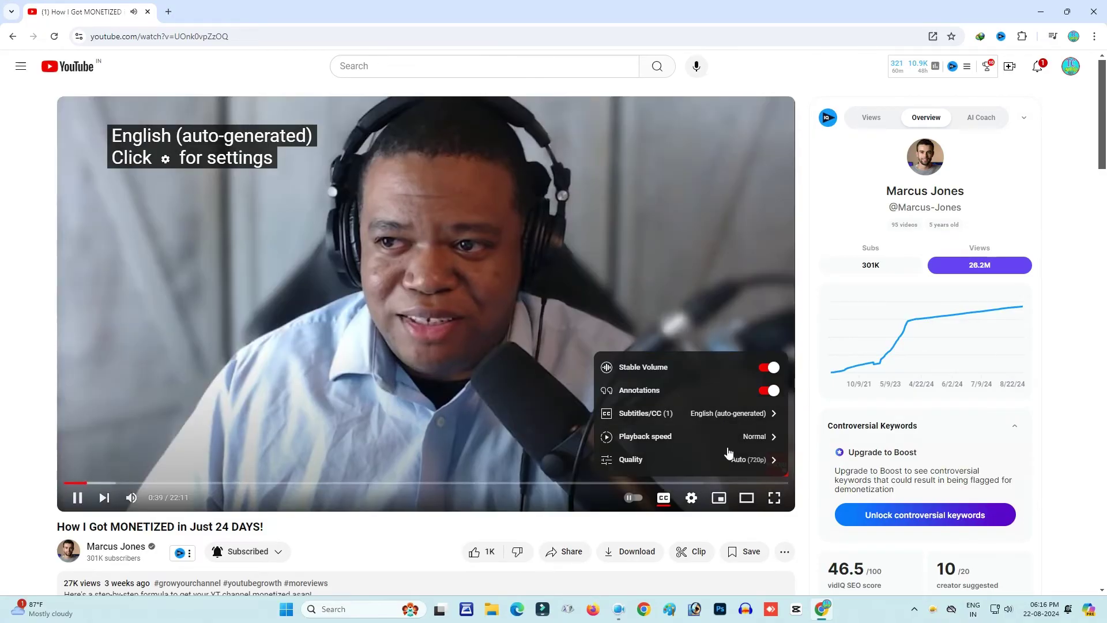
pyautogui.click(736, 423)
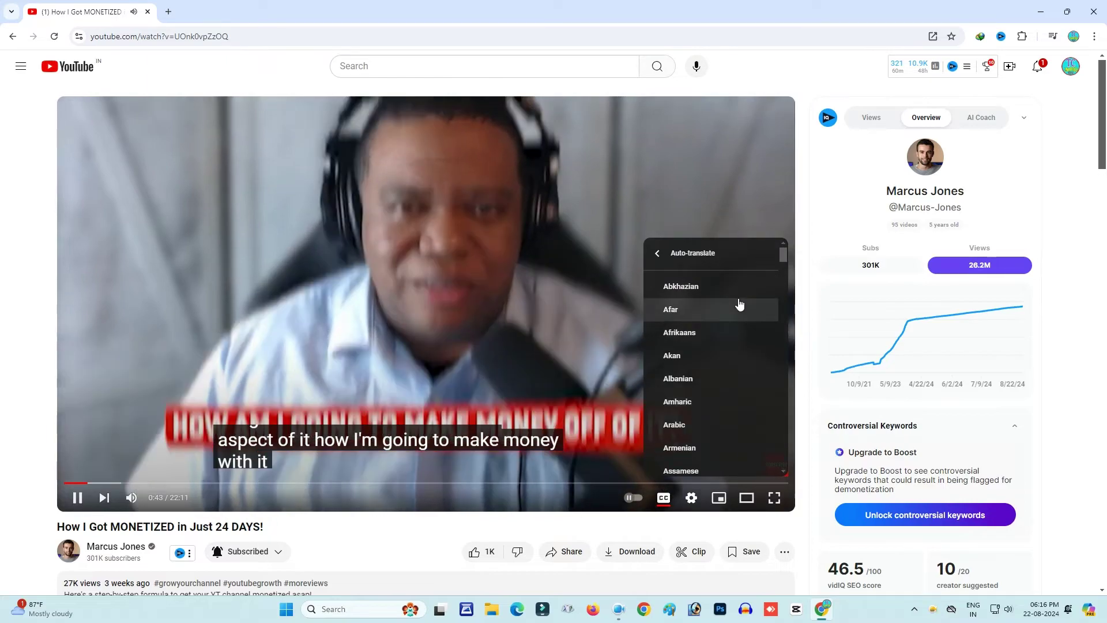
pyautogui.scroll(-4, 749, 297)
pyautogui.scroll(-10, 749, 299)
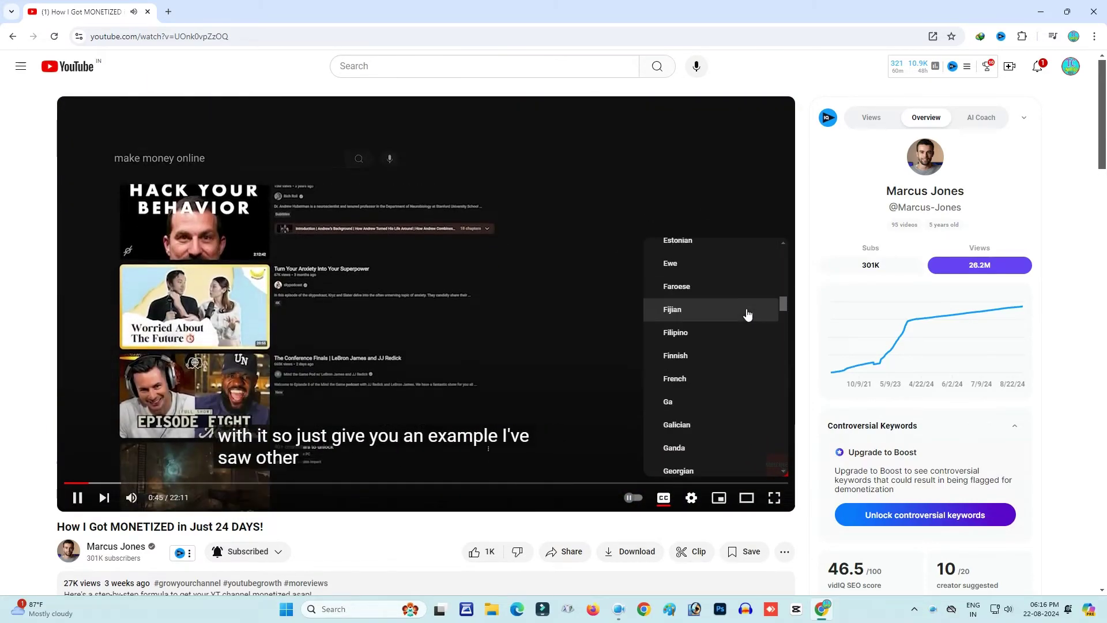
pyautogui.scroll(-12, 747, 314)
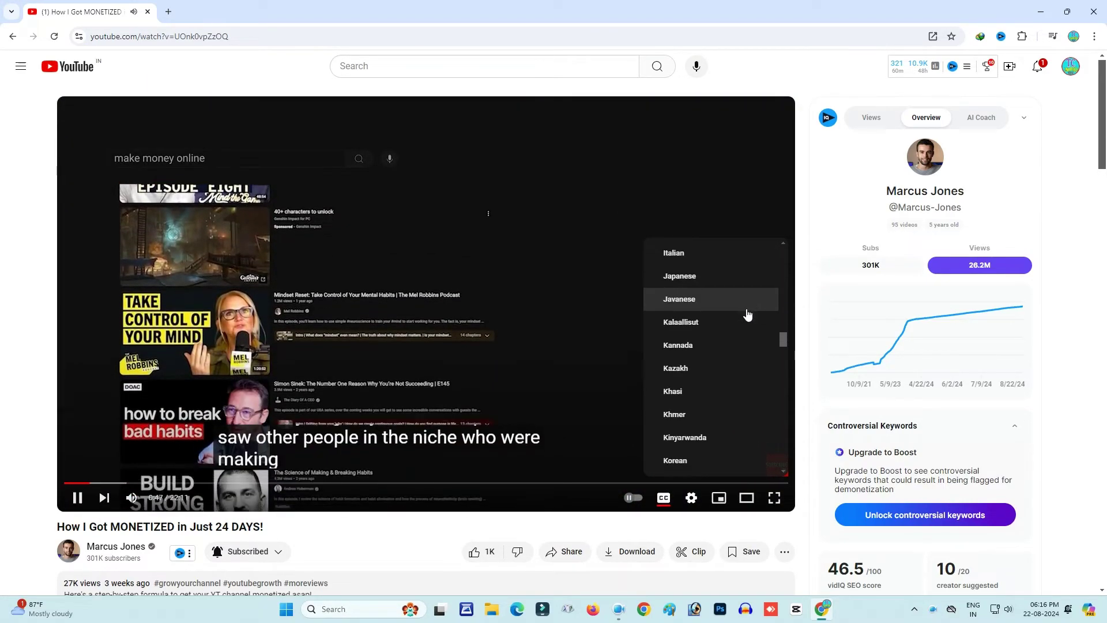
pyautogui.scroll(-2, 748, 315)
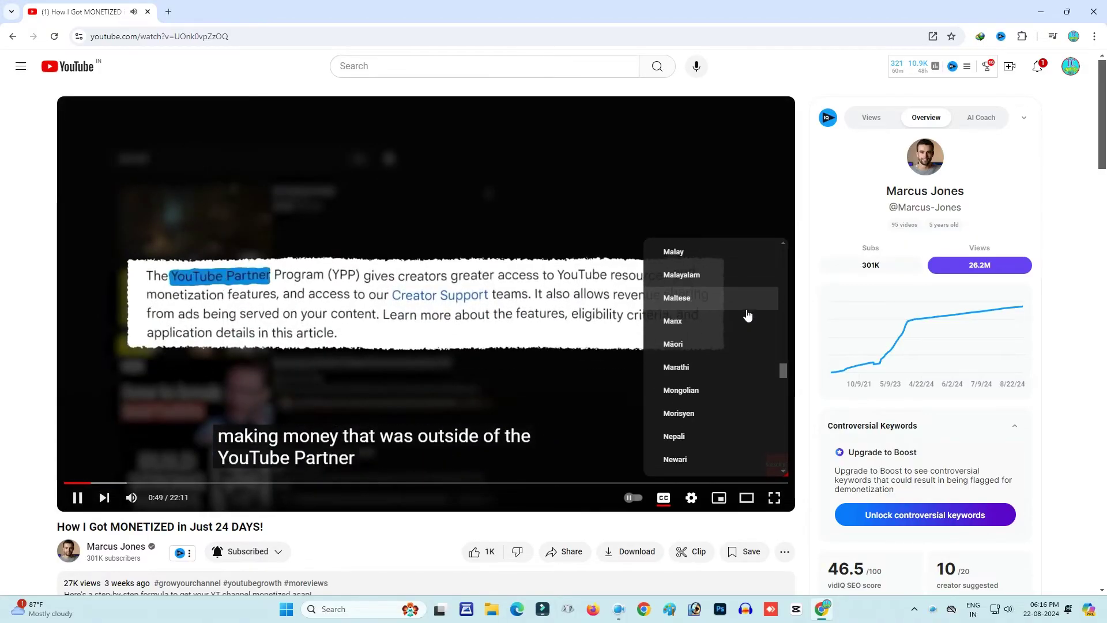
pyautogui.scroll(-5, 748, 314)
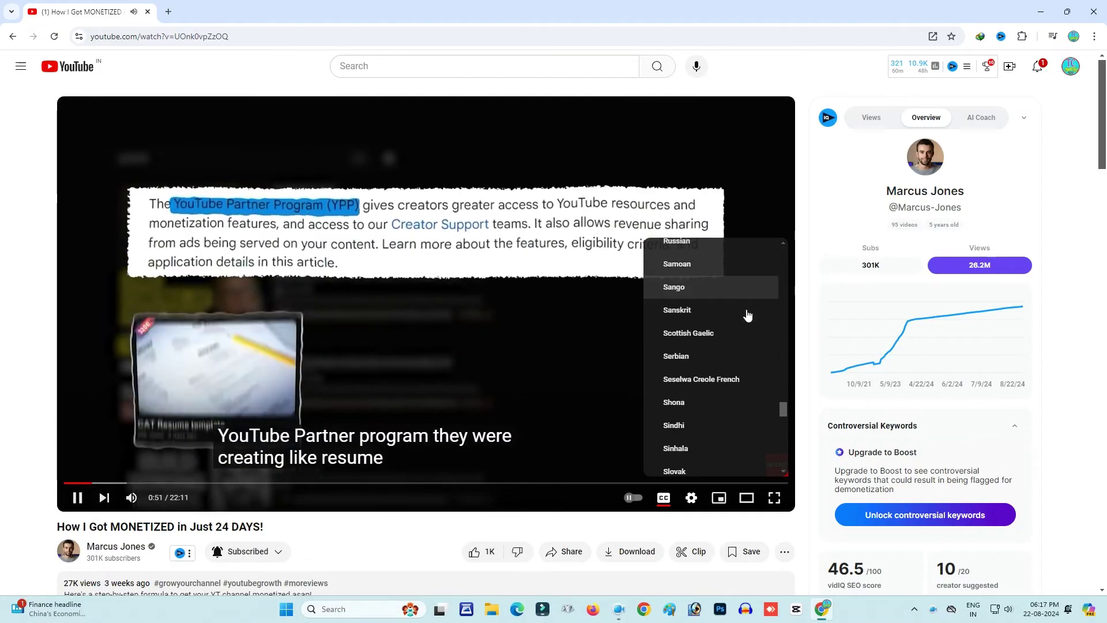
pyautogui.scroll(-2, 747, 314)
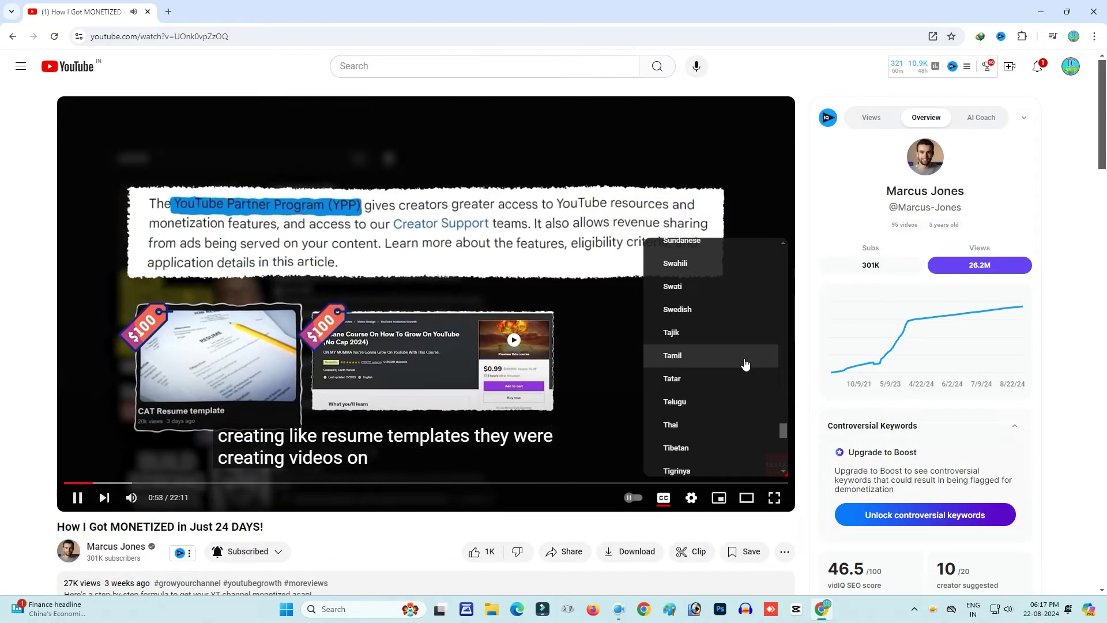
pyautogui.click(684, 361)
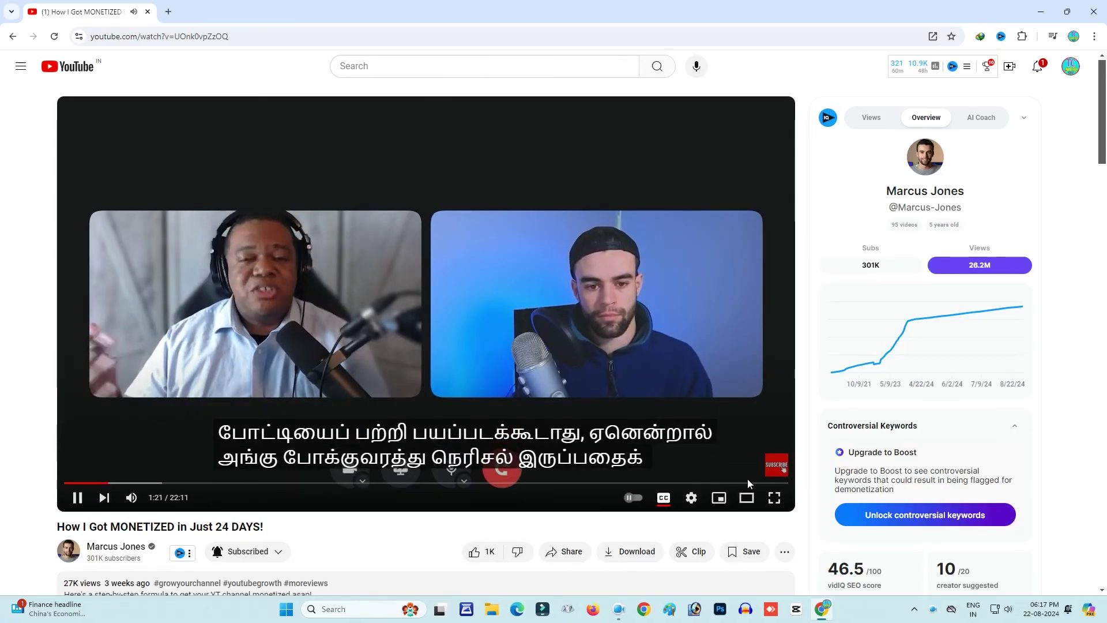
pyautogui.click(1052, 8)
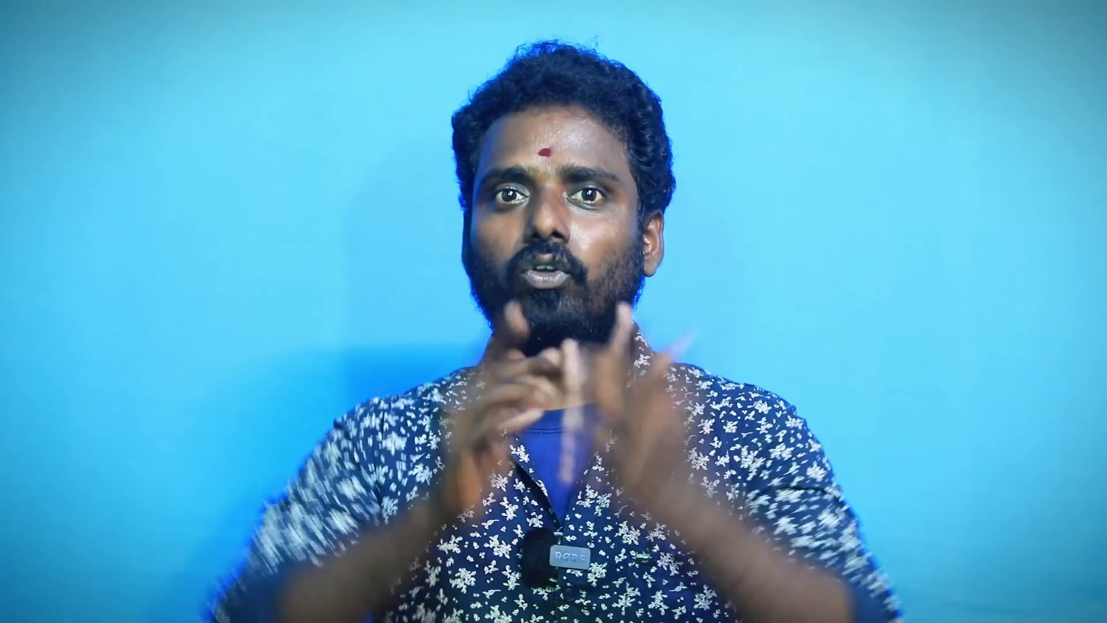